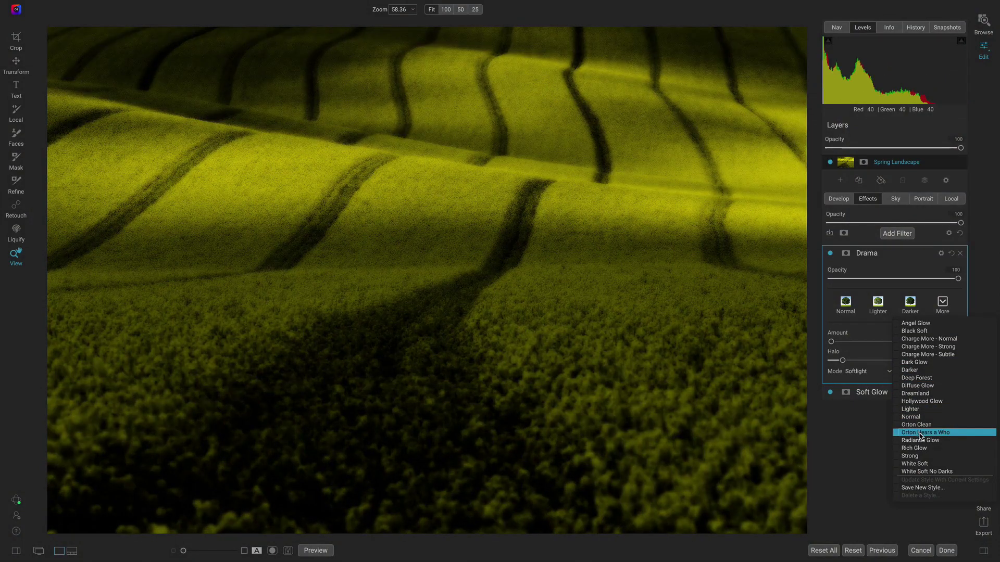
# - Choose the Orton Hears a Who style for the Drama filter
pyautogui.click(931, 433)
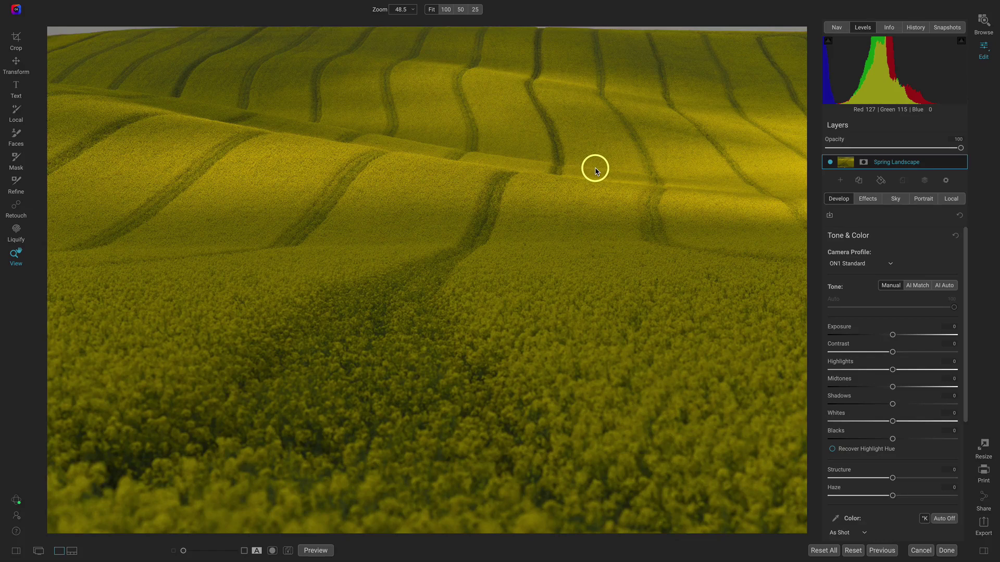
# - Crop in from the top-left corner, reposition the photo around the curving rows, and apply
pyautogui.press('c')
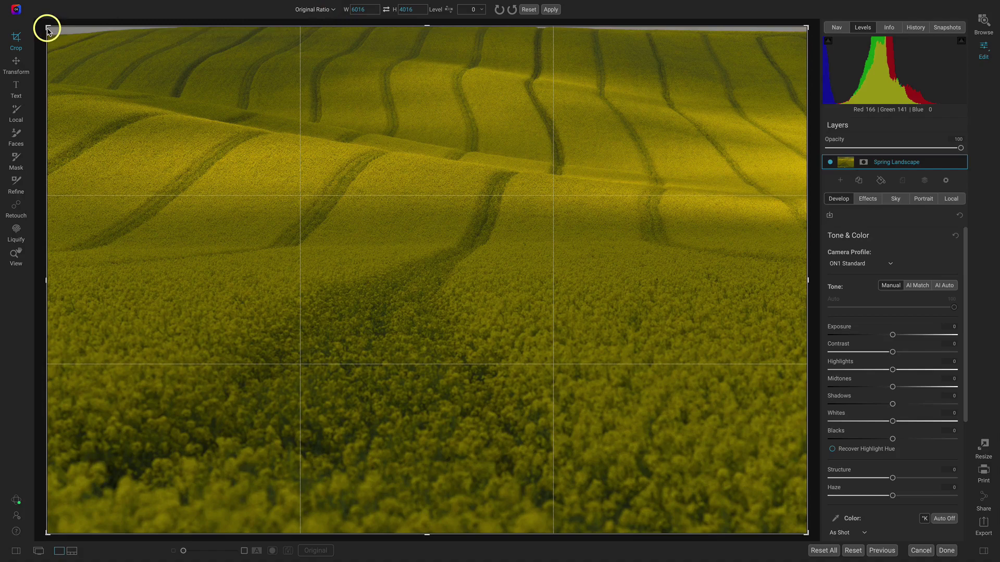
pyautogui.moveTo(49, 29); pyautogui.dragTo(172, 130)
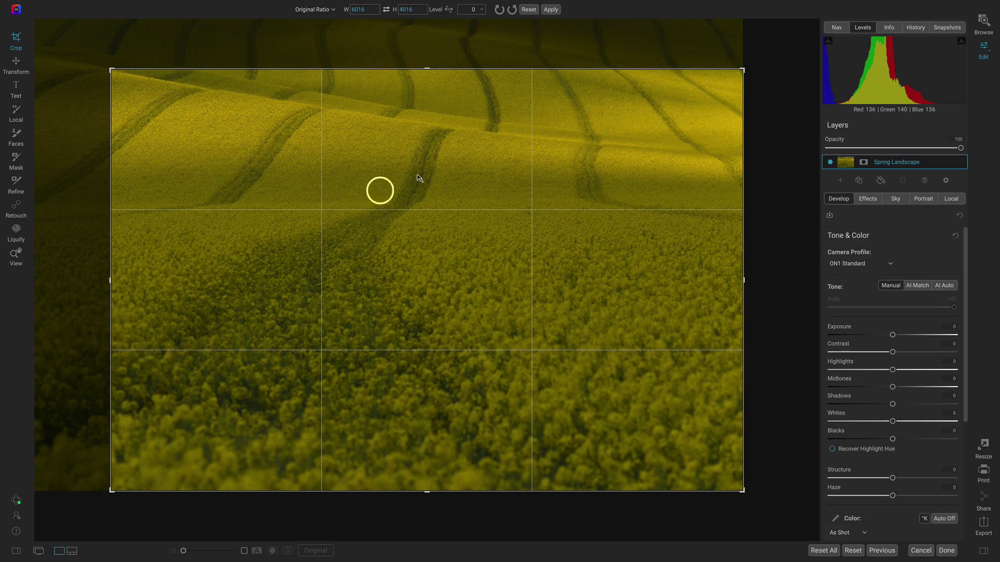
pyautogui.moveTo(380, 190); pyautogui.dragTo(378, 280)
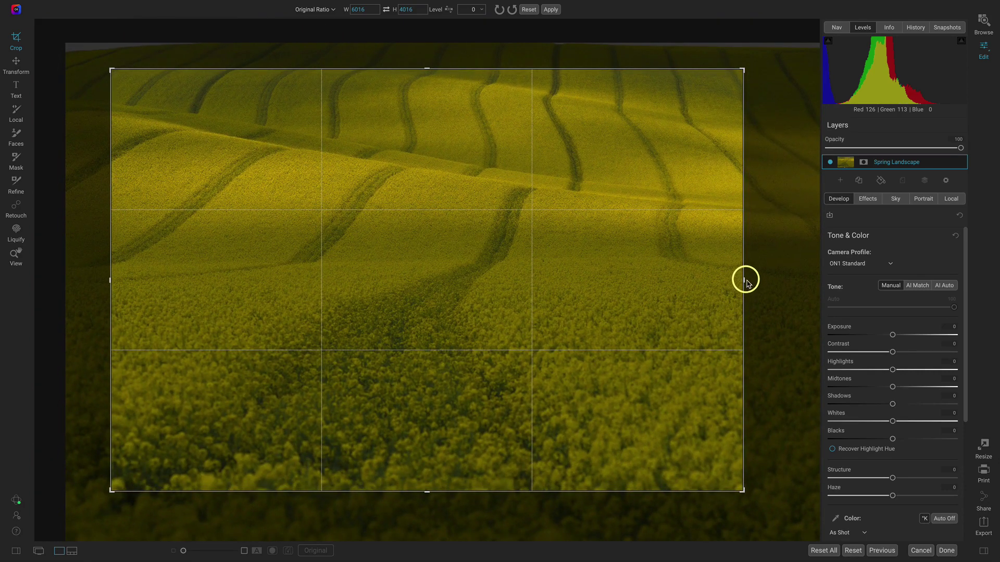
pyautogui.moveTo(718, 285); pyautogui.dragTo(682, 296)
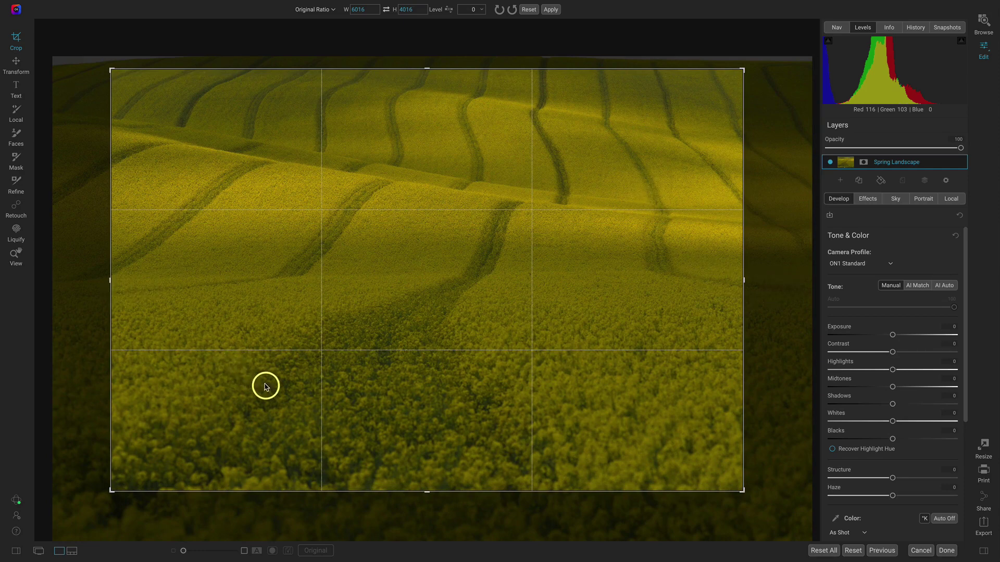
pyautogui.moveTo(265, 385)
pyautogui.mouseDown()
pyautogui.moveTo(286, 379)
pyautogui.moveTo(280, 385)
pyautogui.mouseUp()
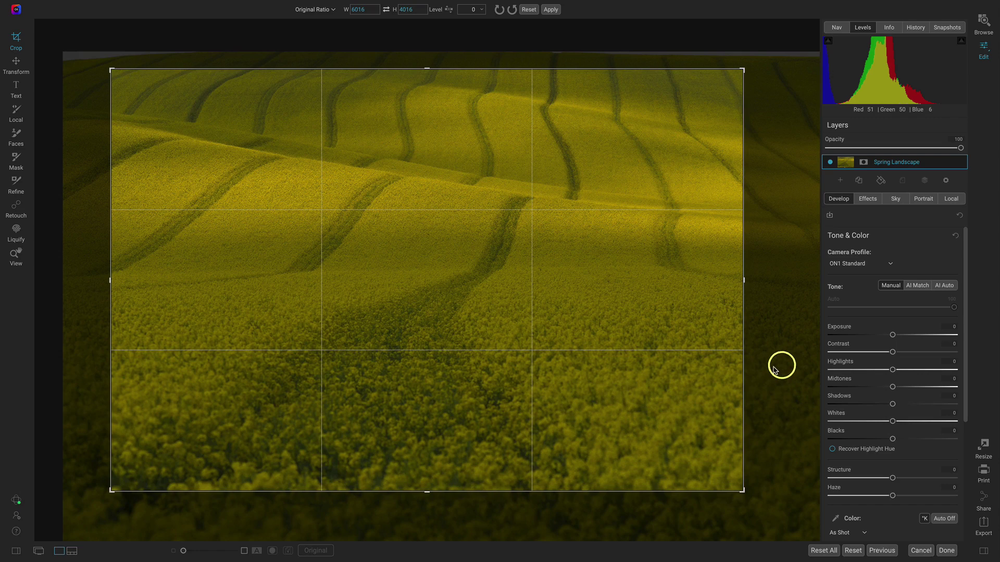
pyautogui.press('z')
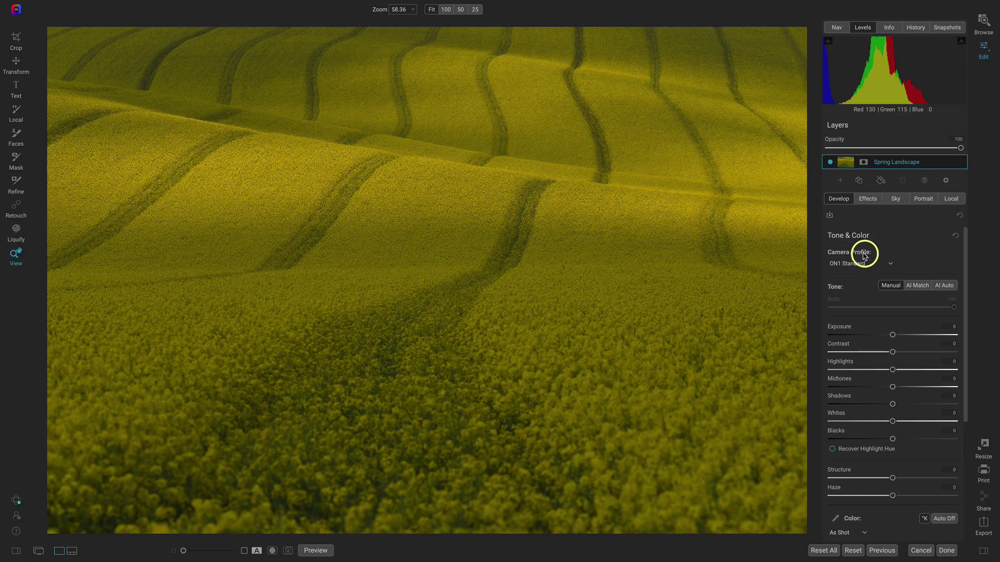
# - Switch to the ON1 Landscape camera profile, compare with the original, and raise Contrast to 21
pyautogui.click(877, 264)
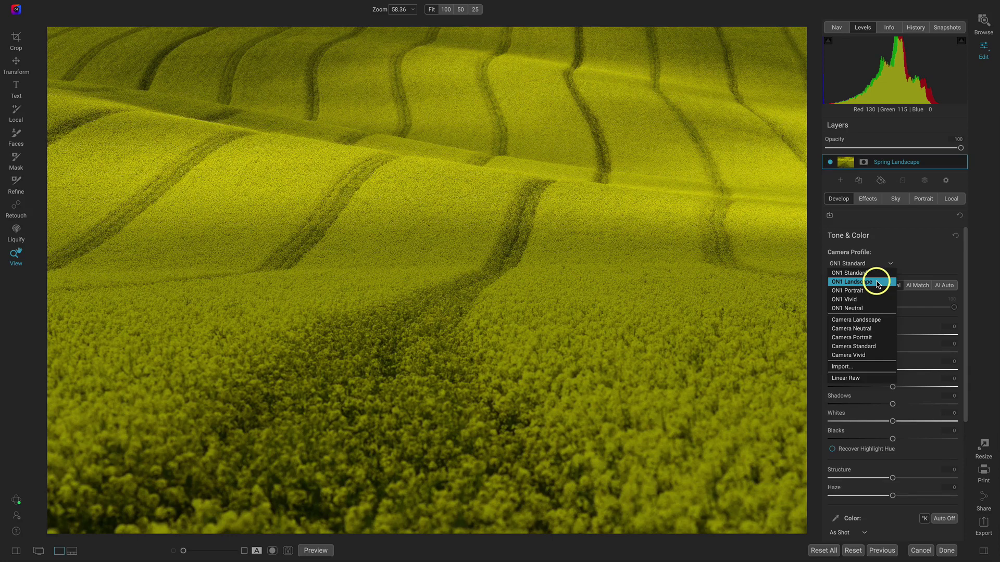
pyautogui.click(878, 285)
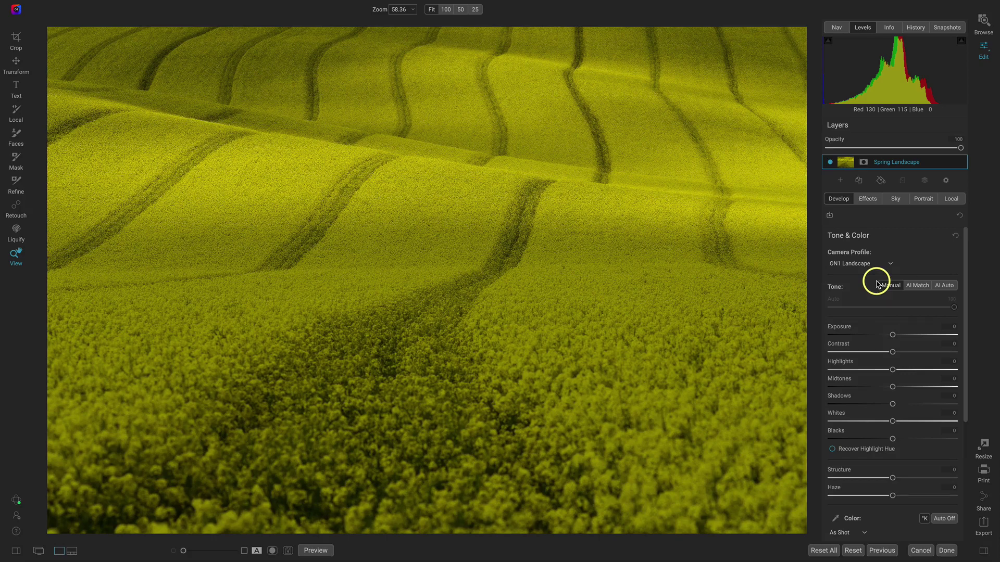
pyautogui.press('p')
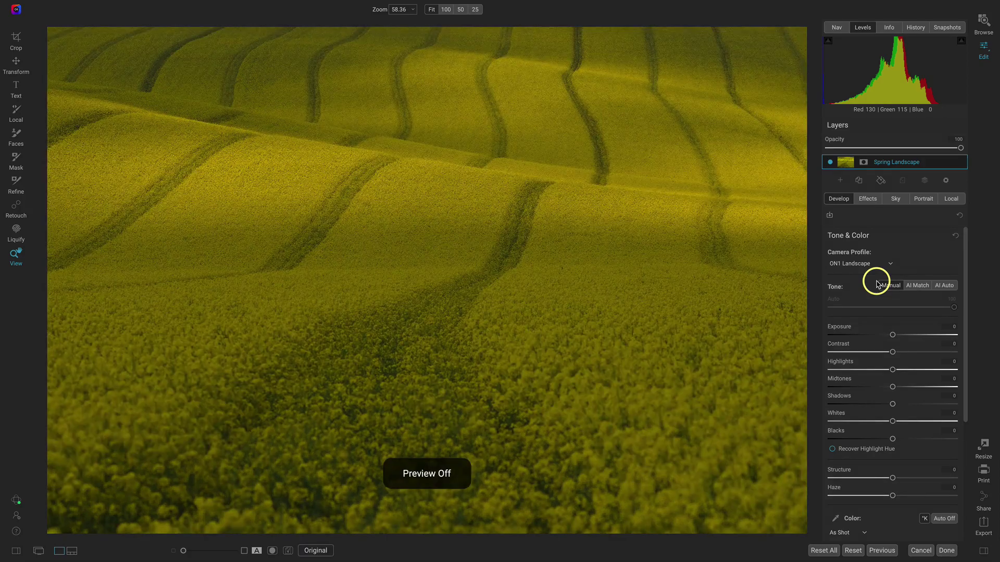
pyautogui.press('p')
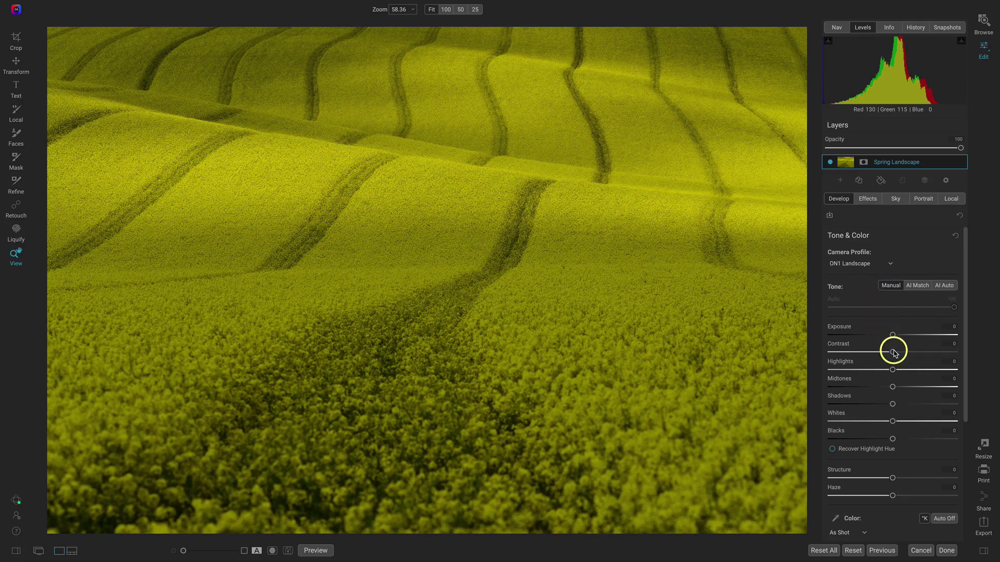
pyautogui.moveTo(893, 352); pyautogui.dragTo(906, 357)
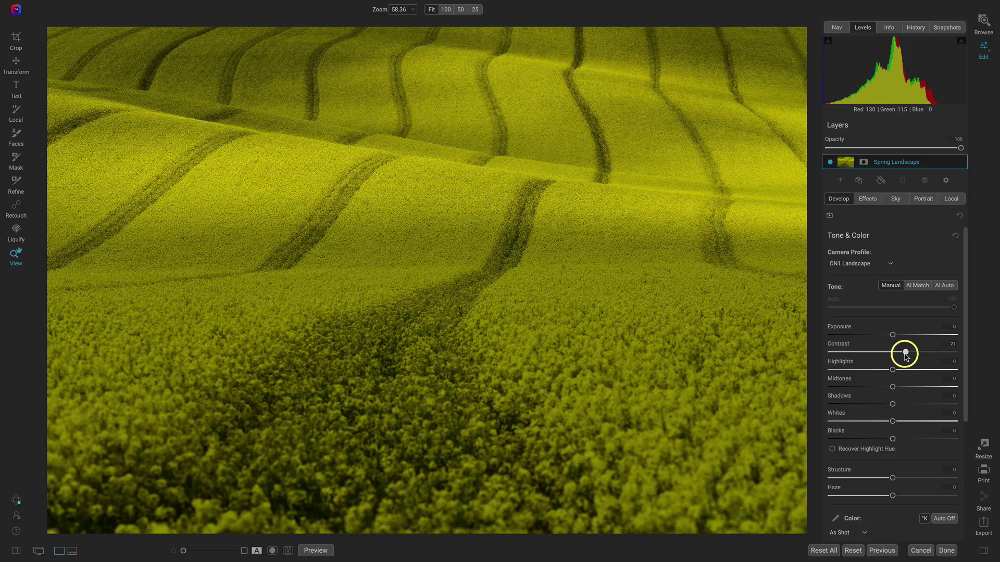
# - Add a Glow filter from the Effects tab using the Orton Clean style
pyautogui.click(873, 200)
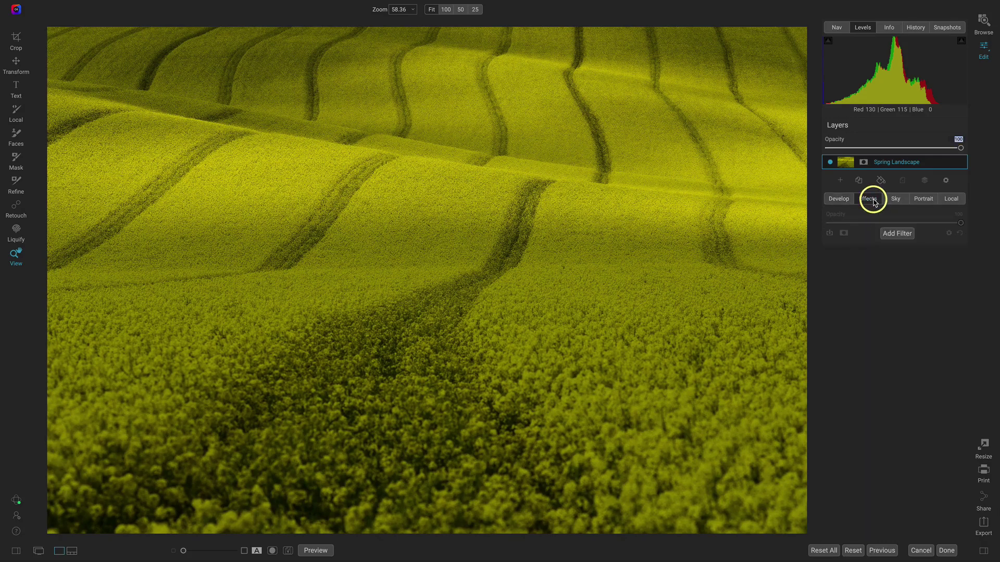
pyautogui.click(898, 234)
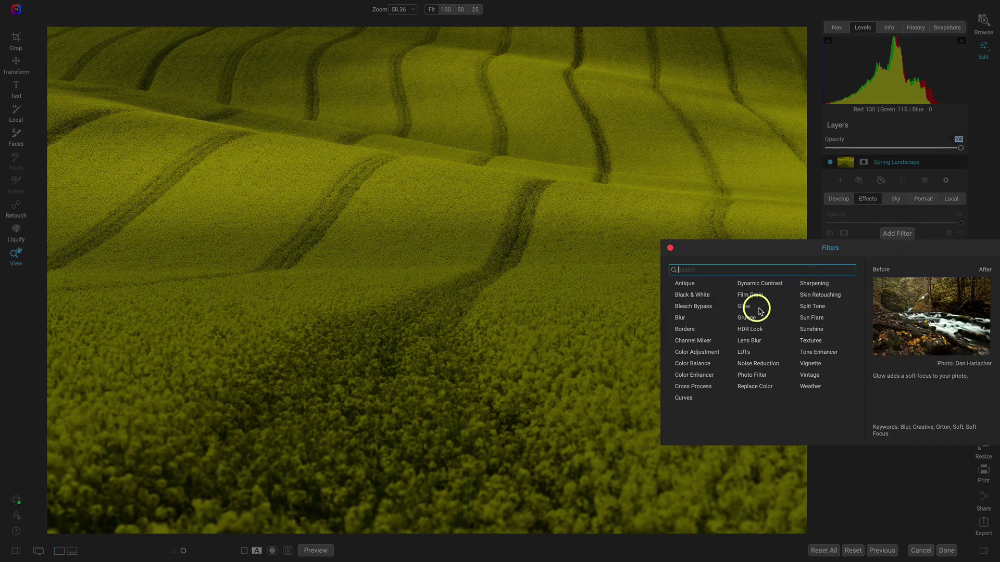
pyautogui.click(743, 306)
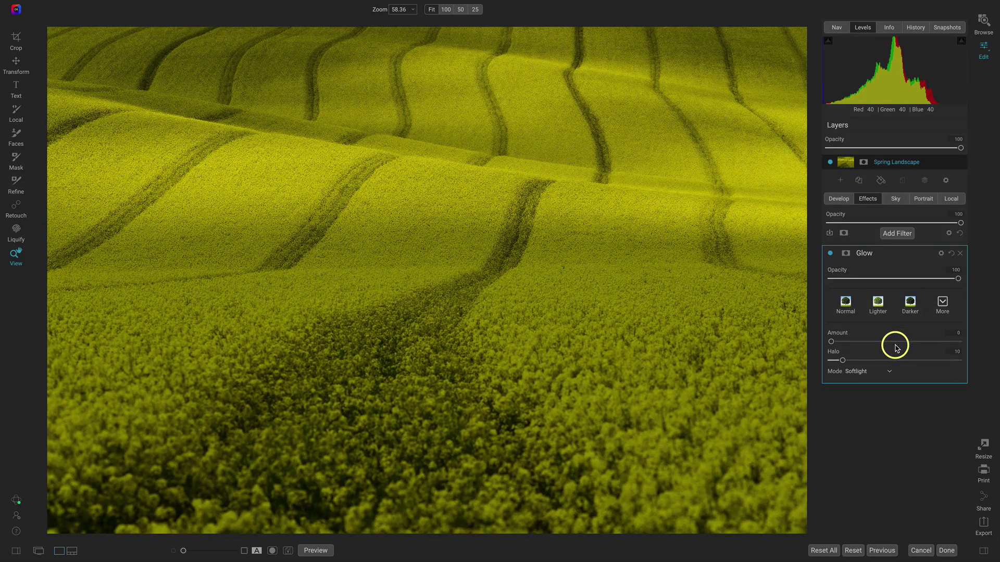
pyautogui.click(942, 304)
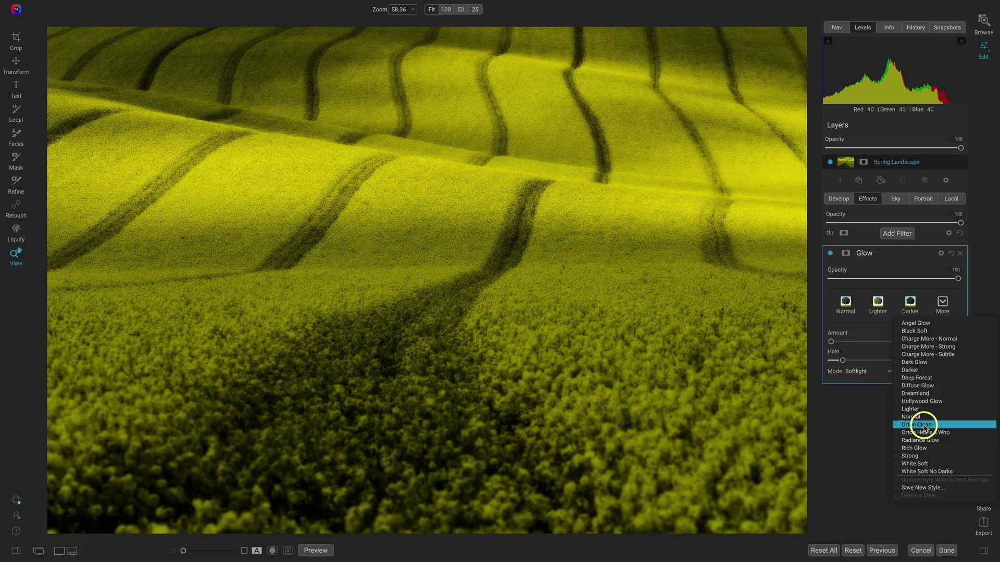
pyautogui.click(925, 425)
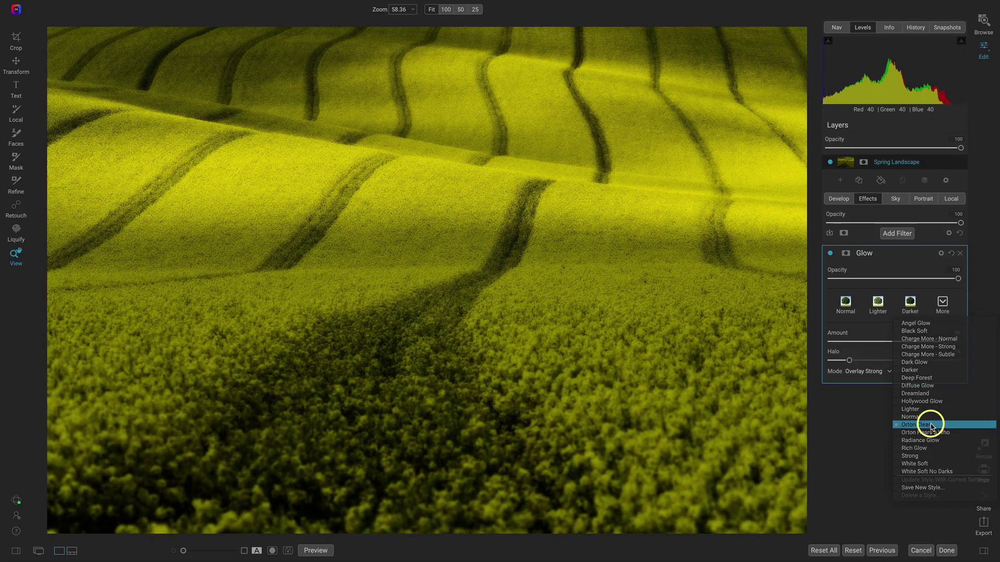
pyautogui.click(931, 426)
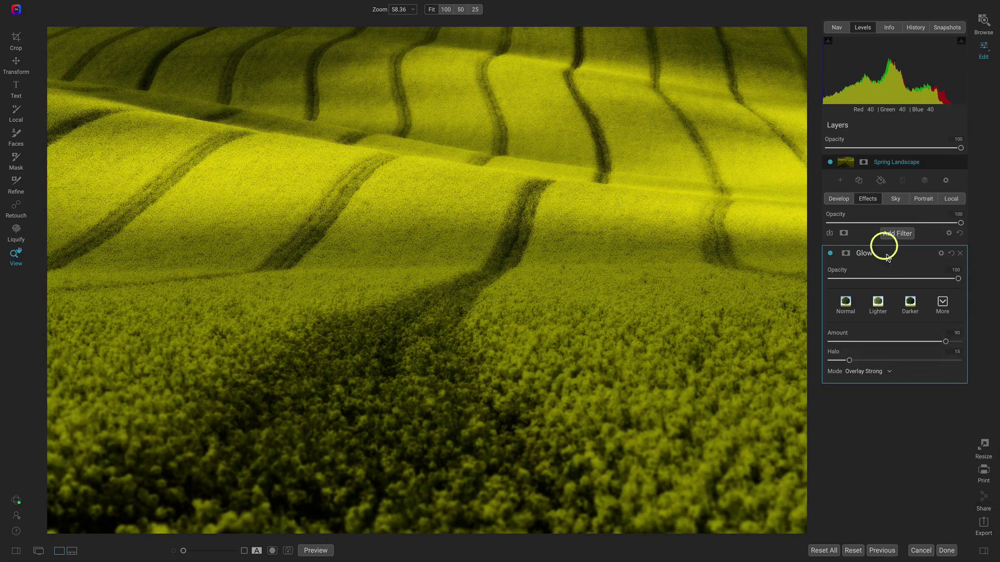
# - Rename the glow filter to 'Soft Glow' and raise its Amount to 100
pyautogui.doubleClick(865, 253)
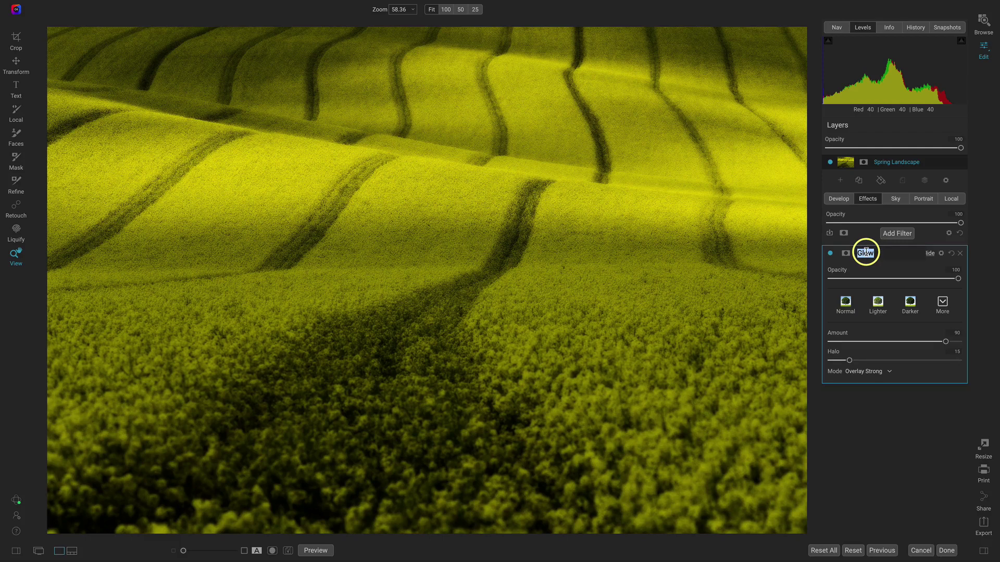
pyautogui.write('Soft Glow')
pyautogui.press('Return')
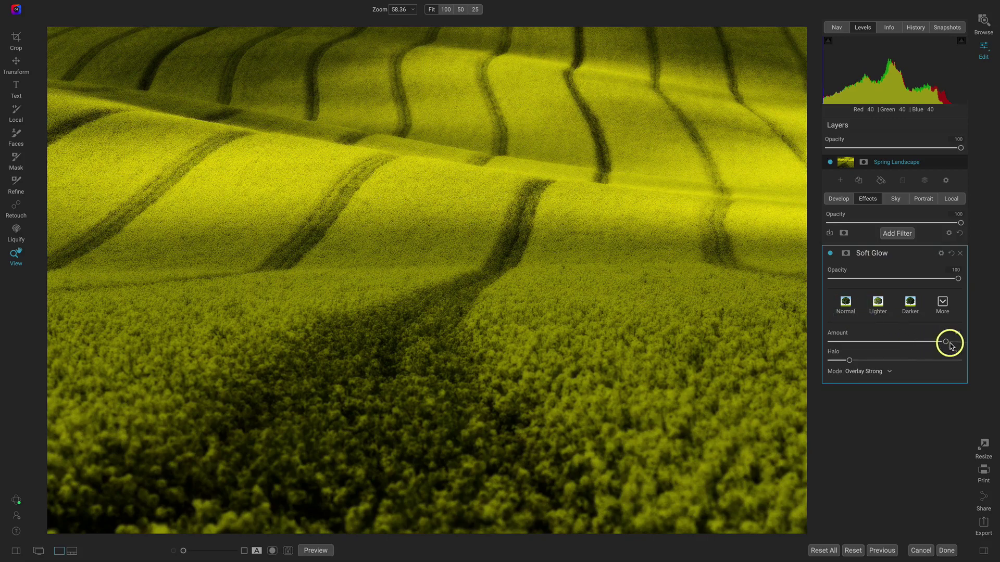
pyautogui.moveTo(944, 339); pyautogui.dragTo(983, 346)
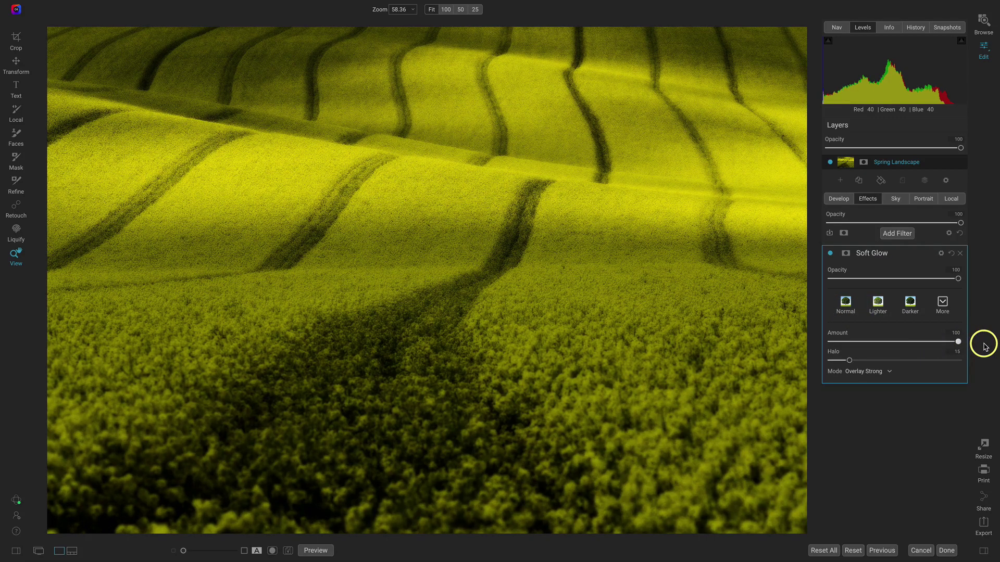
pyautogui.click(902, 234)
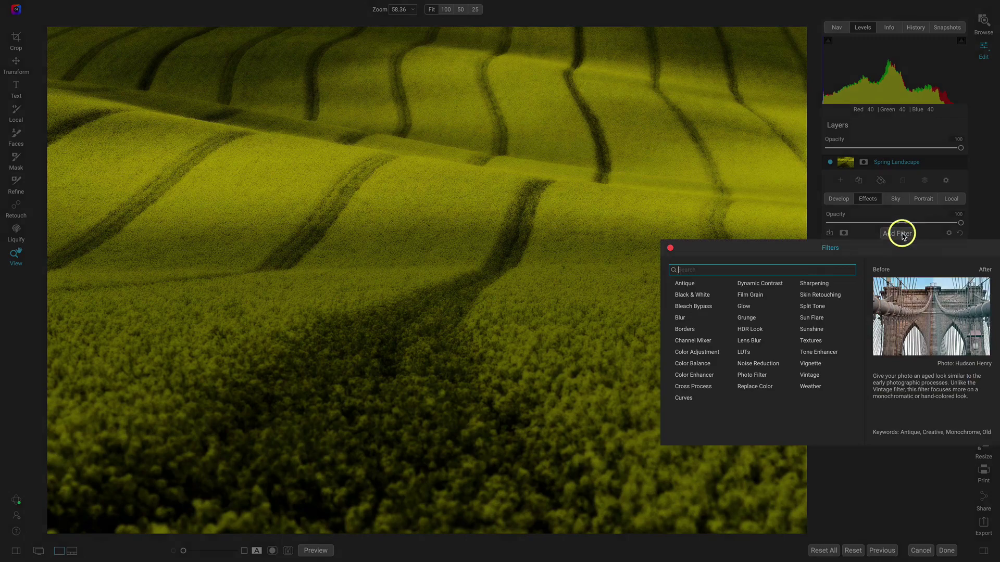
# - Add a second Glow filter named 'Drama' with the Orton Hears a Who style
pyautogui.click(745, 308)
pyautogui.doubleClick(865, 253)
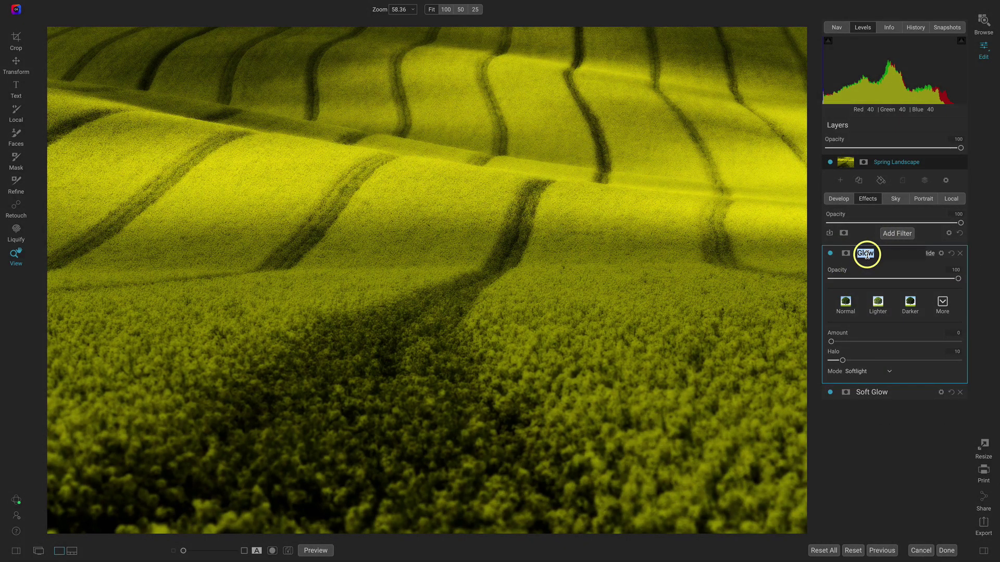
pyautogui.write('Drama')
pyautogui.press('Return')
pyautogui.click(942, 306)
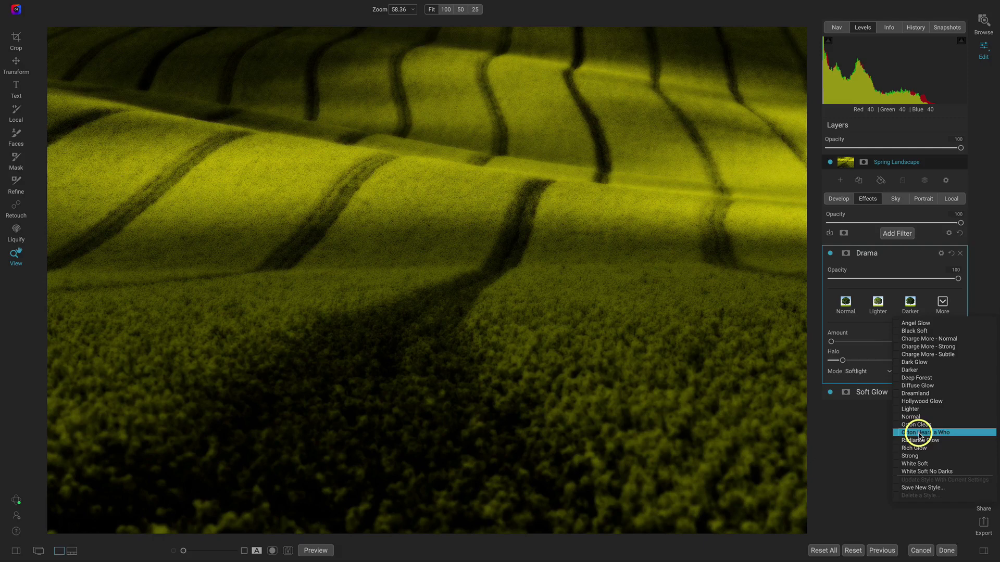
pyautogui.click(931, 433)
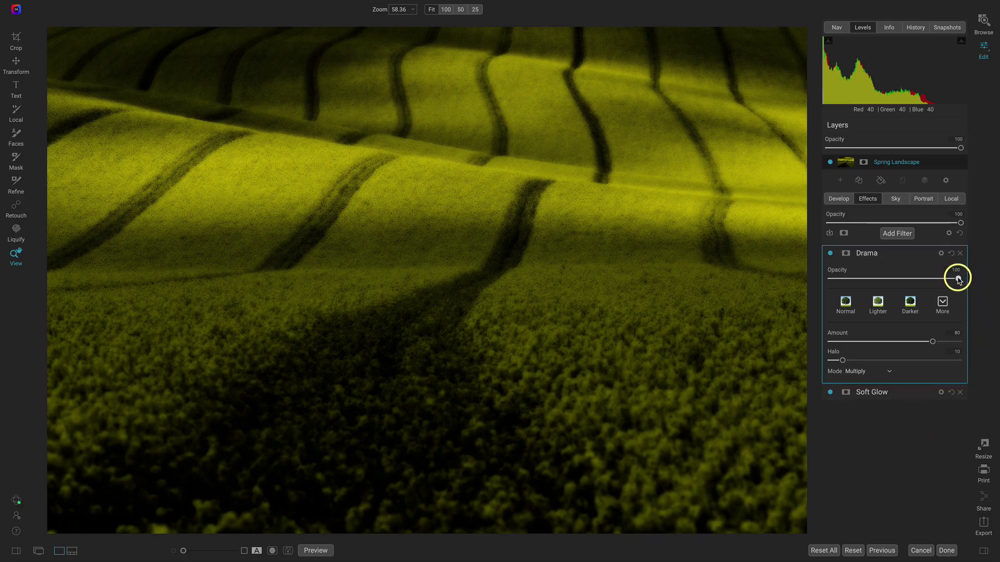
# - Reapply the Orton style to Drama and lower its opacity to about 48, comparing with the original
pyautogui.moveTo(958, 278); pyautogui.dragTo(899, 279)
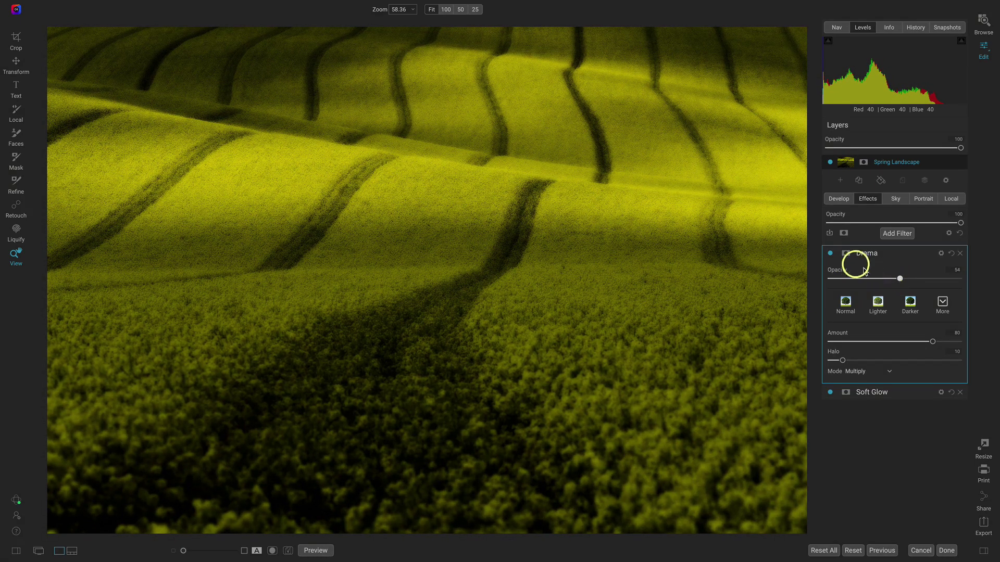
pyautogui.click(830, 254)
pyautogui.click(829, 253)
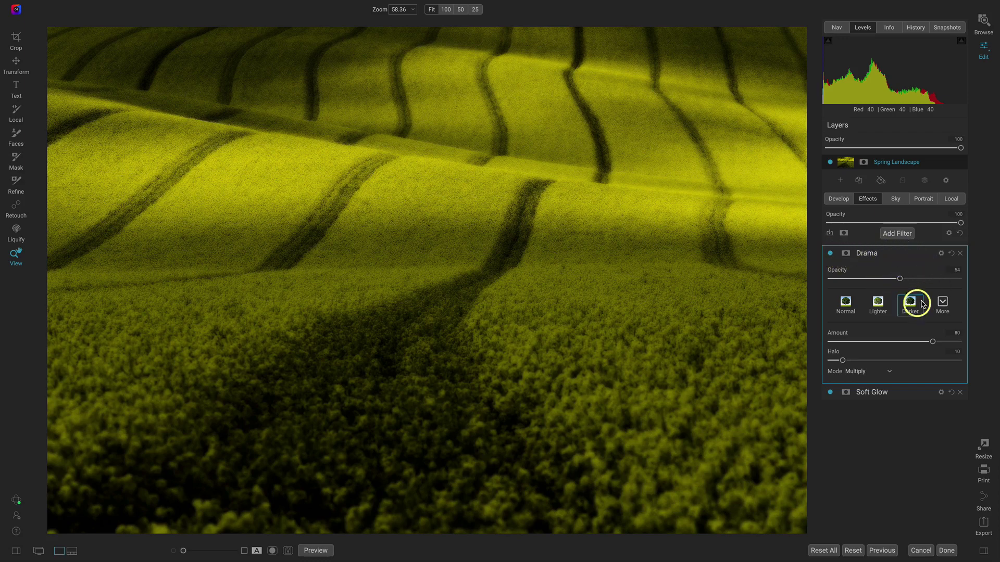
pyautogui.click(942, 302)
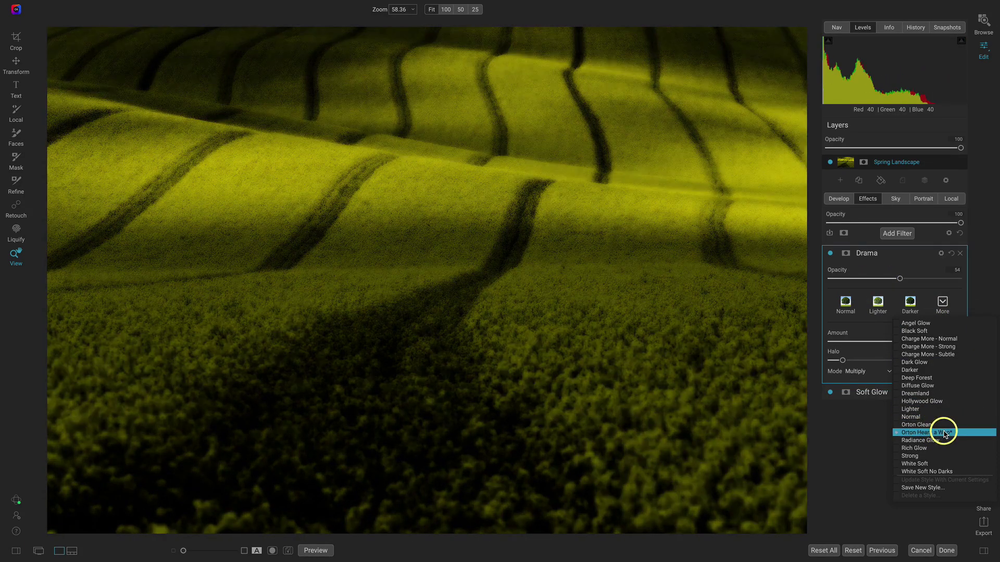
pyautogui.click(944, 432)
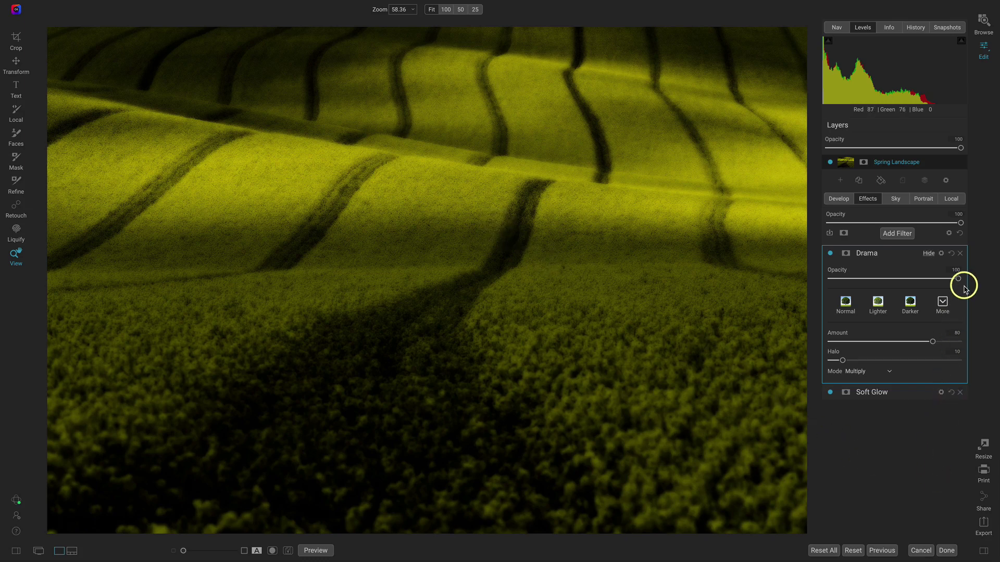
pyautogui.moveTo(960, 281); pyautogui.dragTo(892, 277)
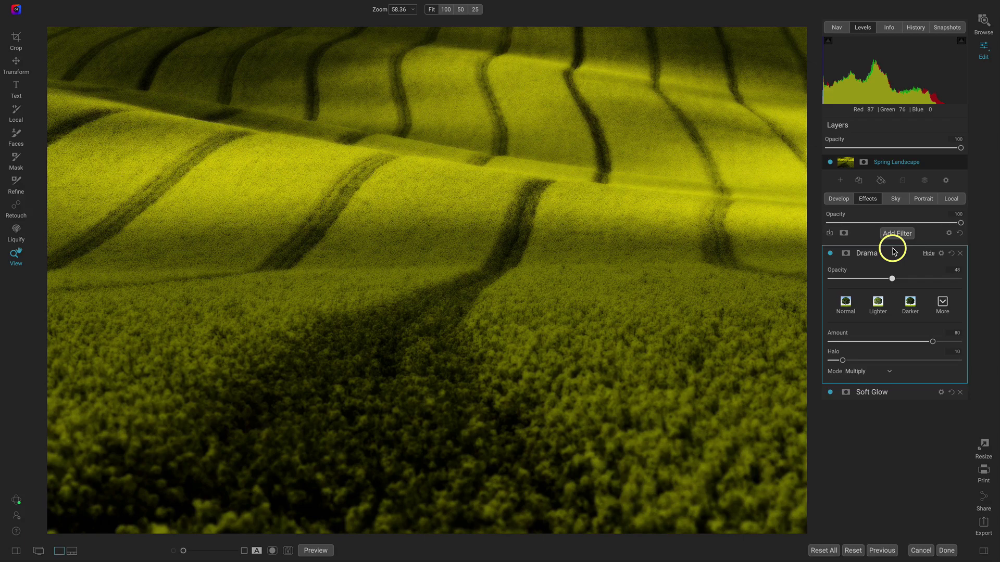
pyautogui.hotkey('ctrl', 'p')
pyautogui.hotkey('ctrl', 'p')
pyautogui.hotkey('ctrl', 'p')
pyautogui.hotkey('ctrl', 'p')
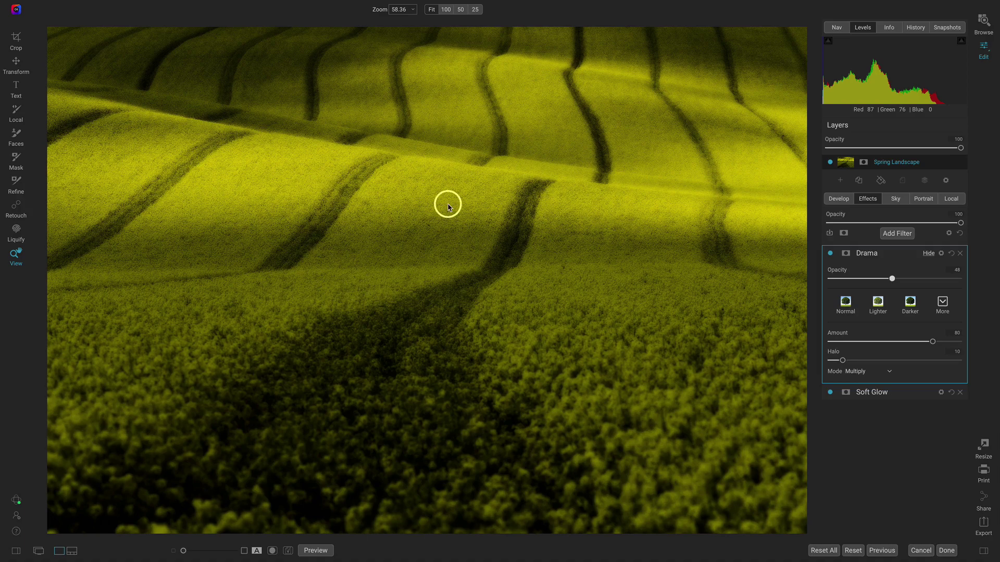
# - Add a Color Enhancer filter with the Fall preset, toggling it to compare
pyautogui.click(897, 234)
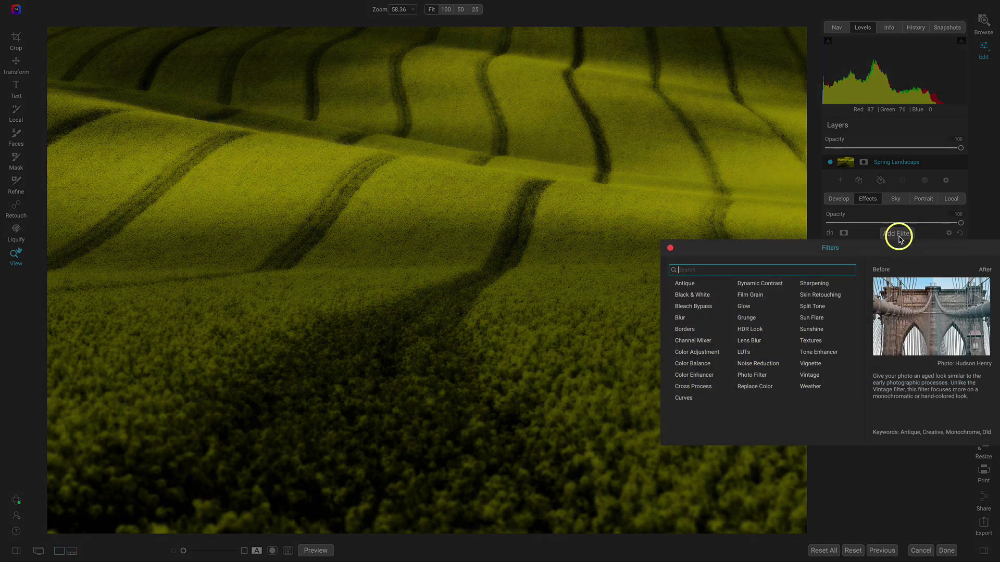
pyautogui.click(704, 375)
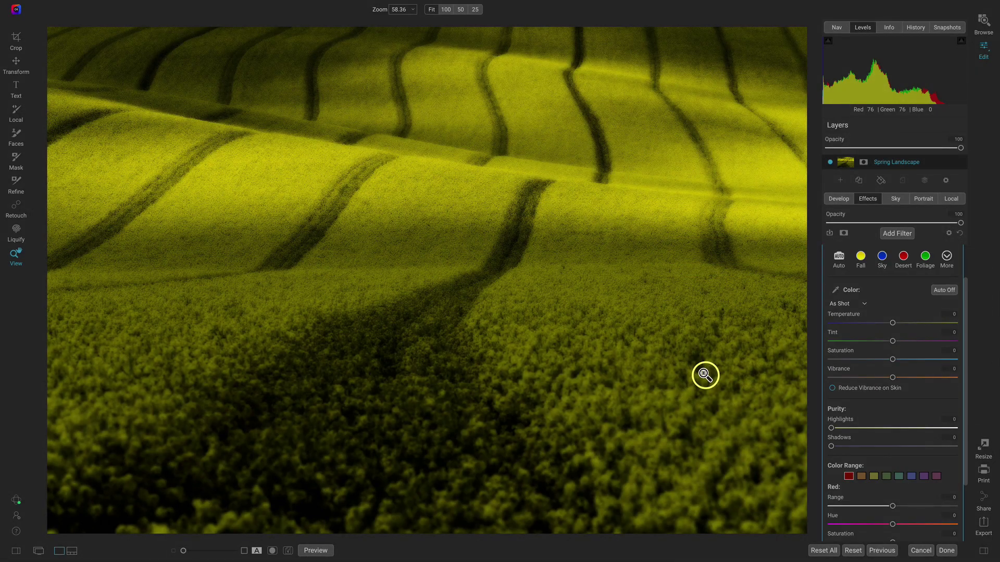
pyautogui.scroll(2, 870, 404)
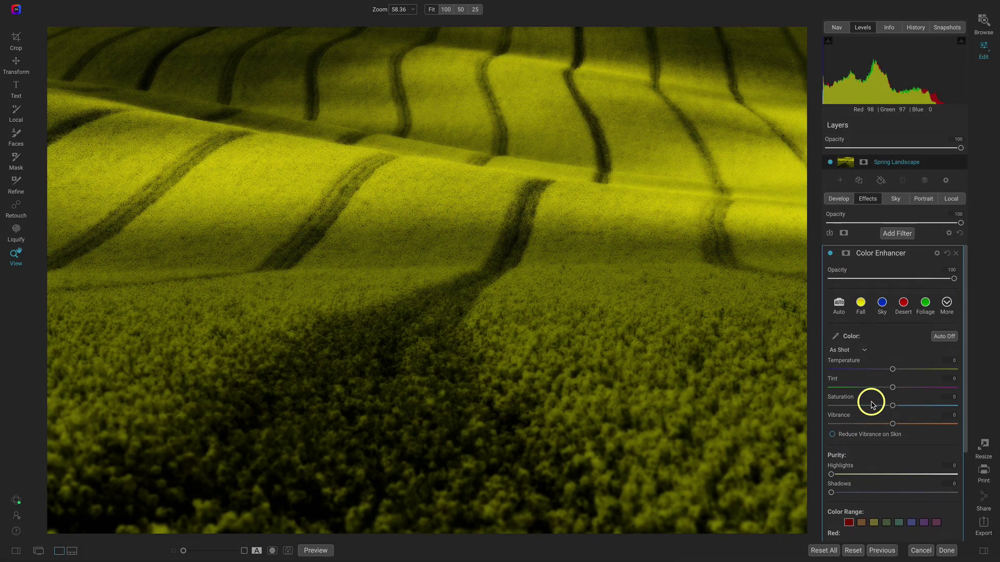
pyautogui.click(860, 308)
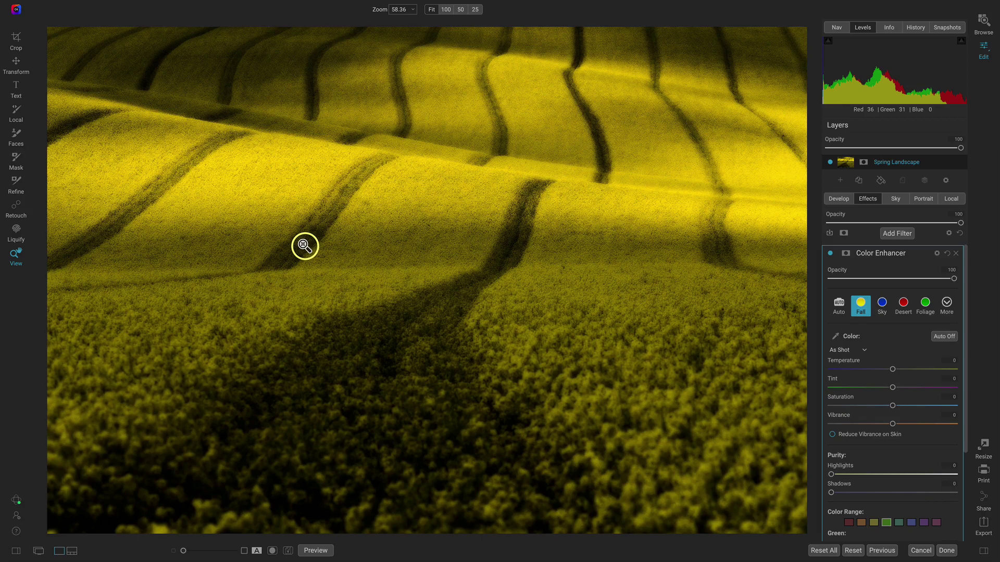
pyautogui.click(830, 254)
pyautogui.click(830, 253)
pyautogui.click(830, 253)
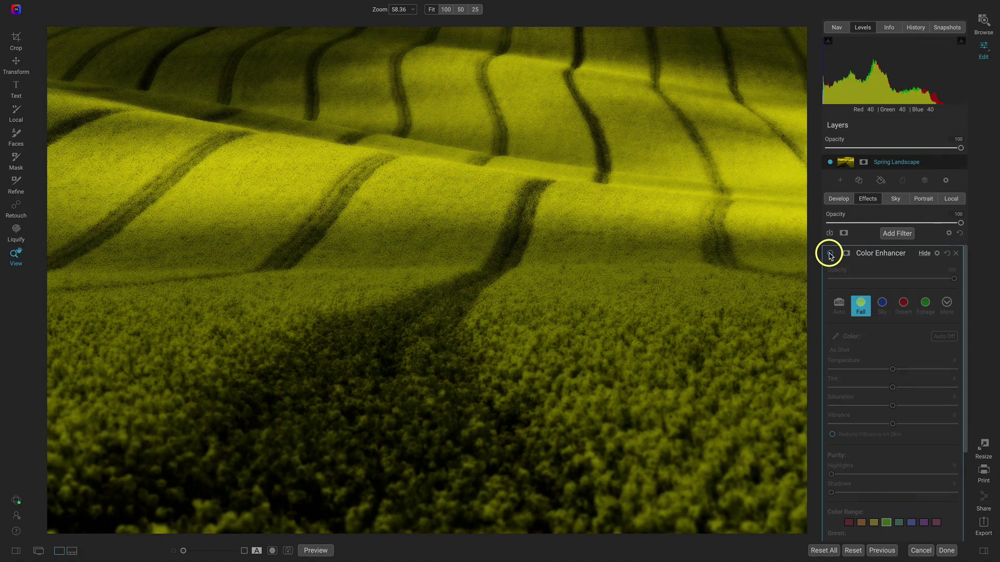
pyautogui.click(830, 254)
# - Add a Vignette filter with the Big Softy preset at opacity 28, toggling it to compare
pyautogui.click(897, 234)
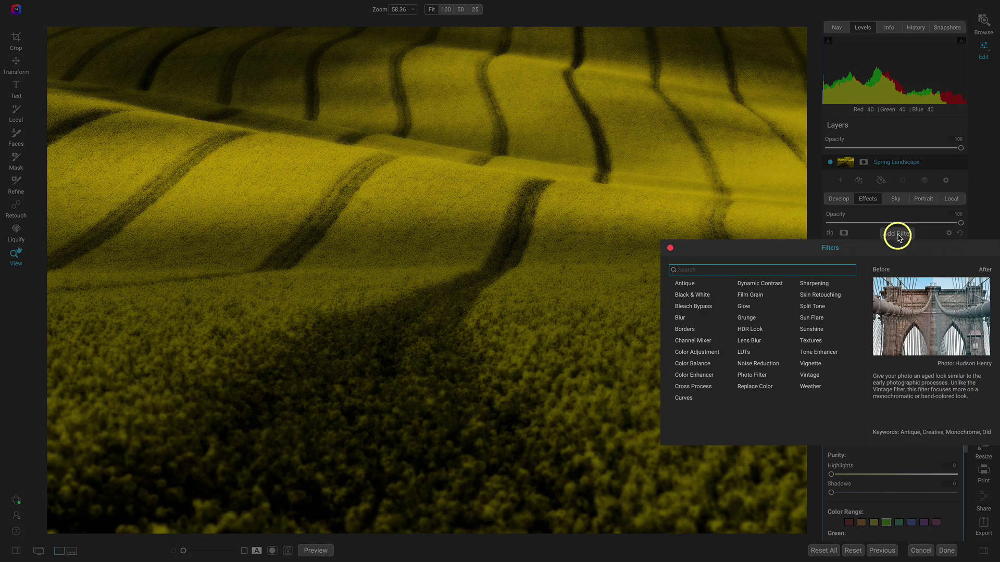
pyautogui.click(810, 364)
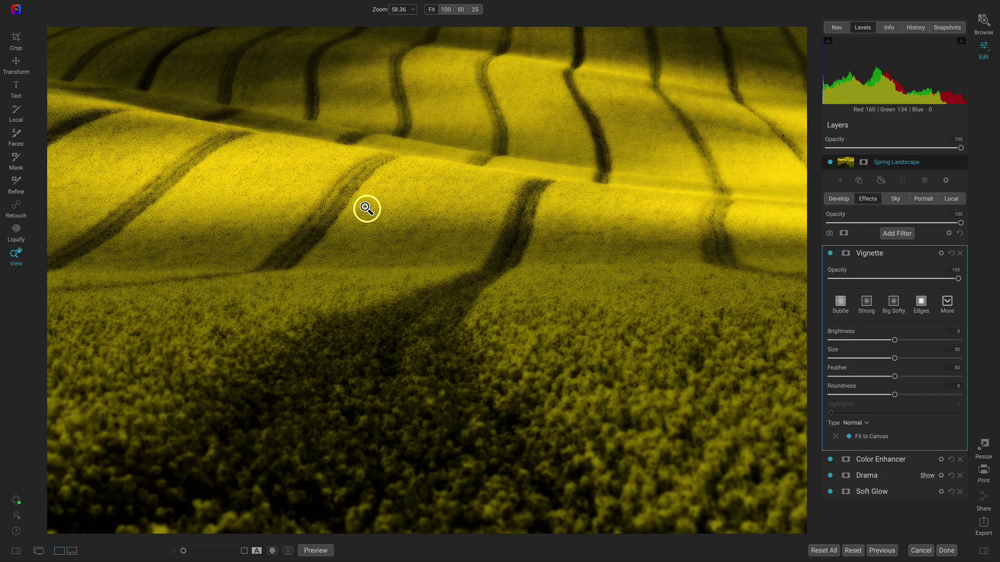
pyautogui.click(895, 303)
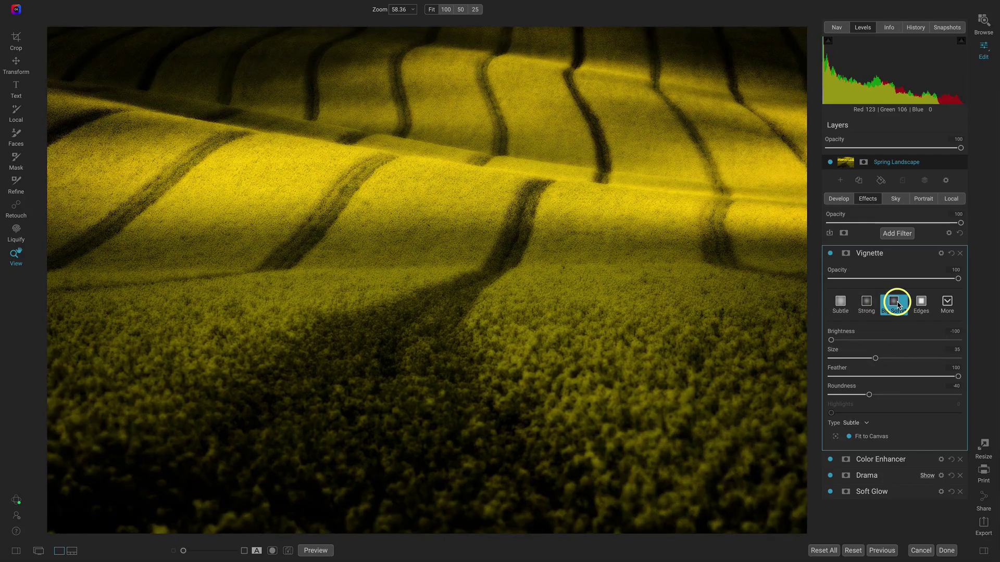
pyautogui.moveTo(956, 278); pyautogui.dragTo(867, 282)
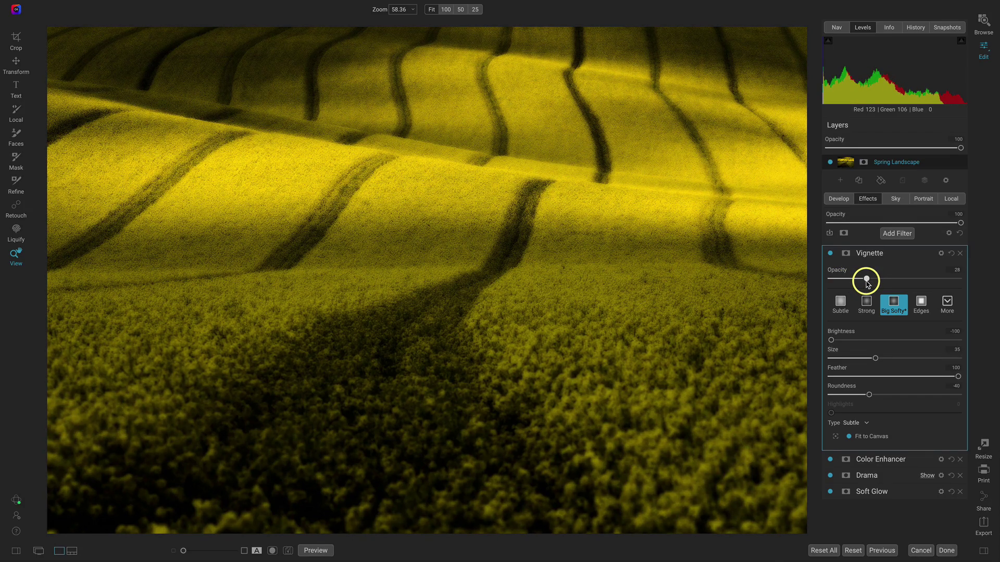
pyautogui.click(834, 439)
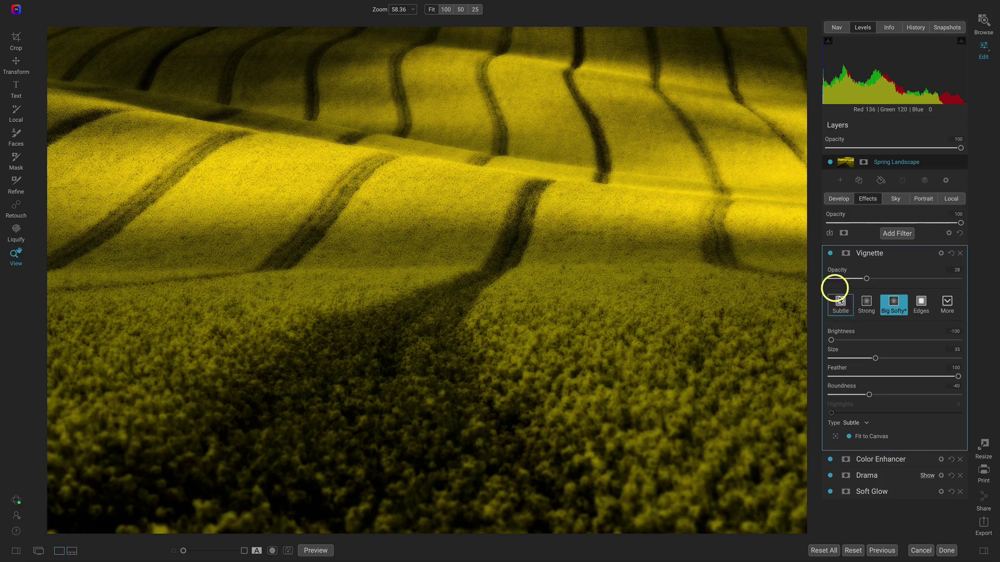
pyautogui.click(830, 254)
pyautogui.click(830, 254)
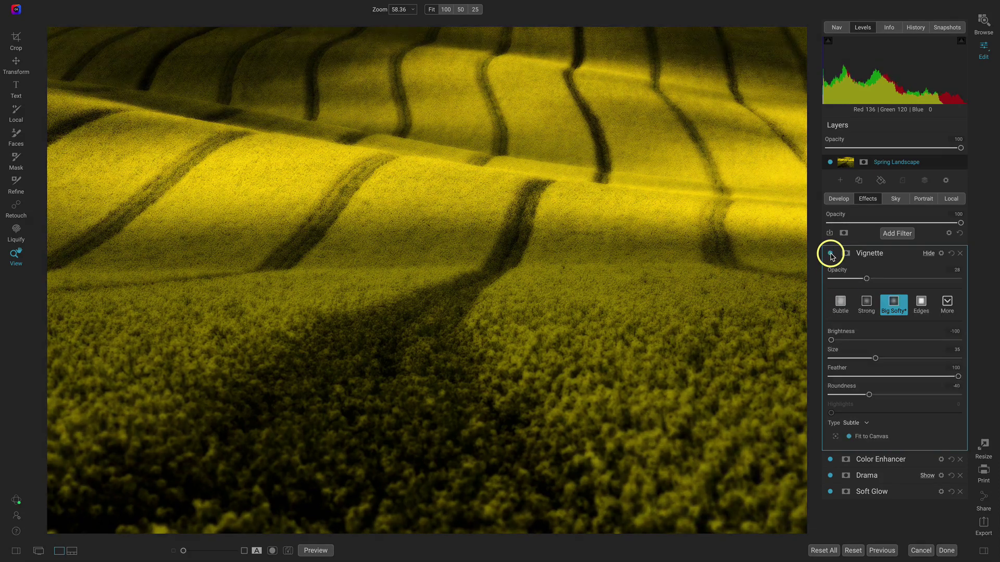
pyautogui.click(830, 253)
pyautogui.click(831, 253)
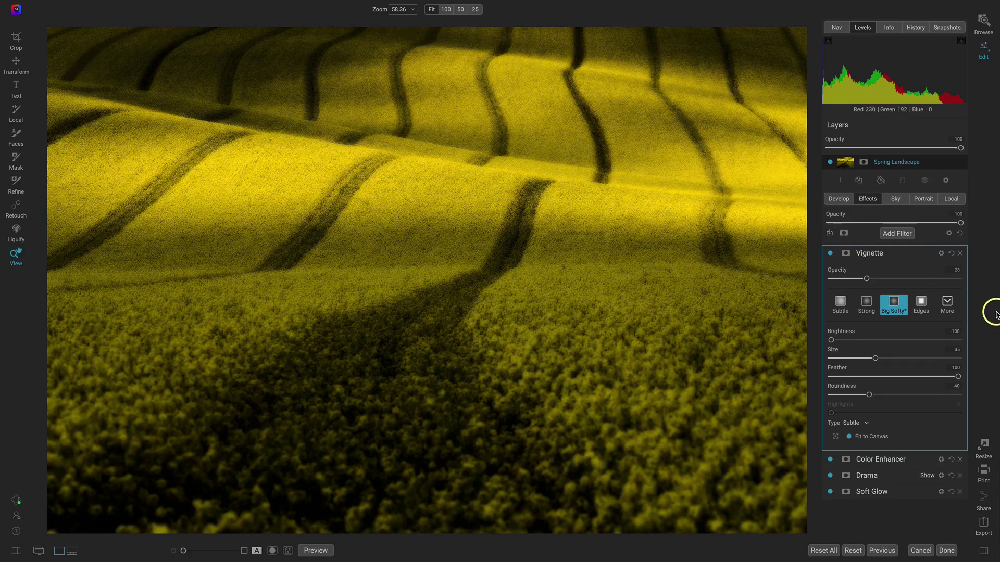
# - Hide and restore all edits, then show the original and edited field side by side
pyautogui.hotkey('ctrl', 'p')
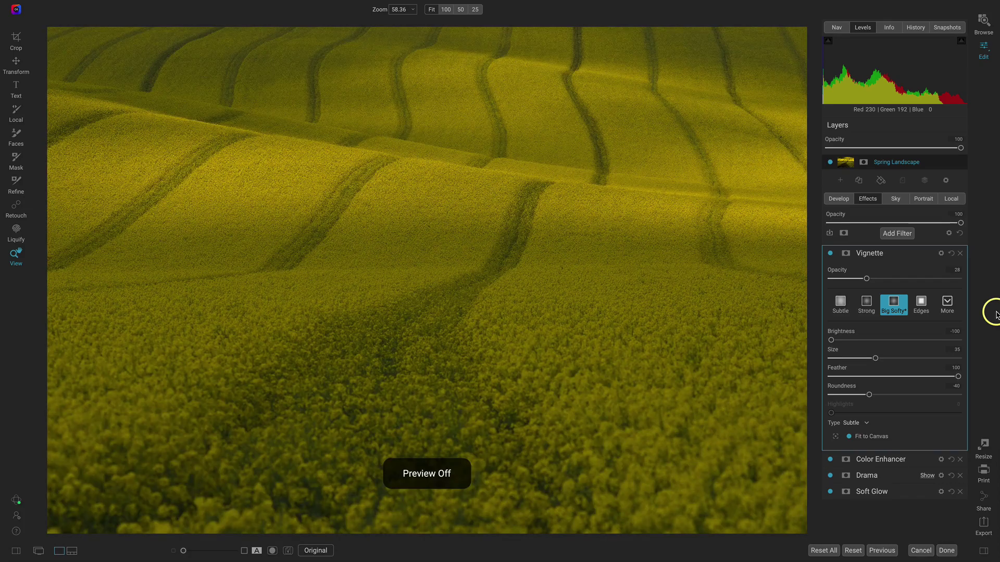
pyautogui.hotkey('ctrl', 'p')
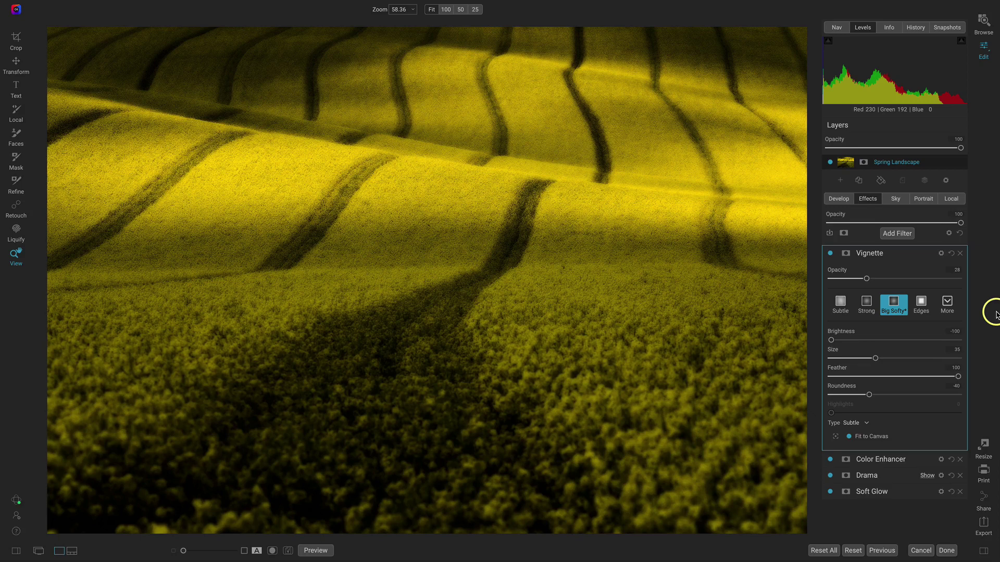
pyautogui.click(256, 552)
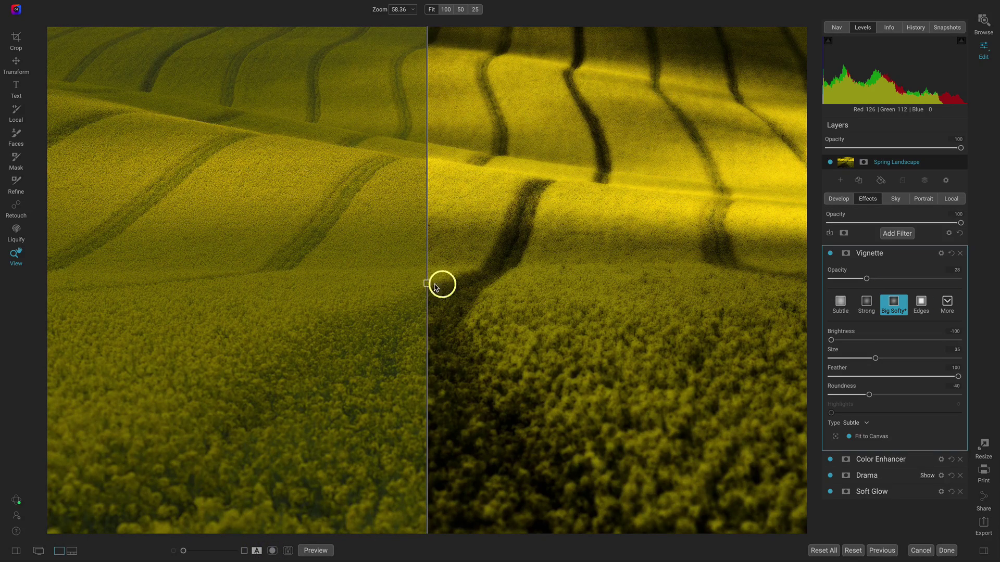